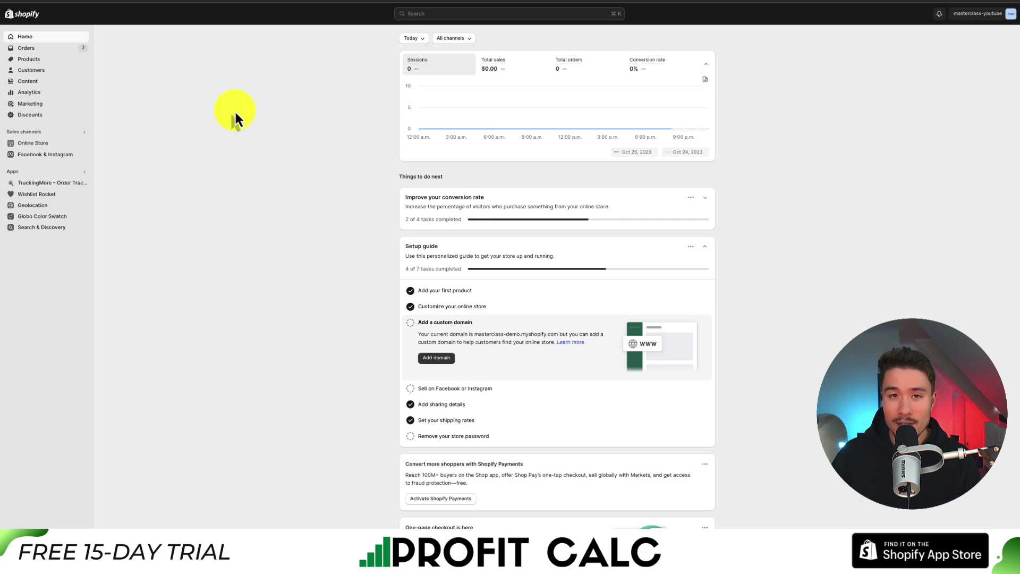
- Zoom in on the admin, go to Discounts, and start a new discount to show the four types
key(super+equal)
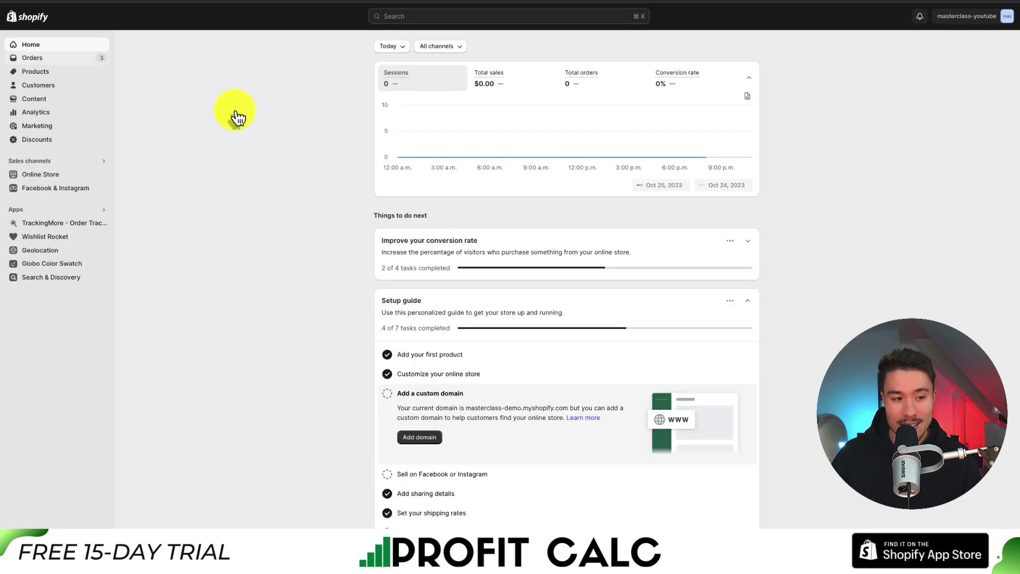
click(33, 141)
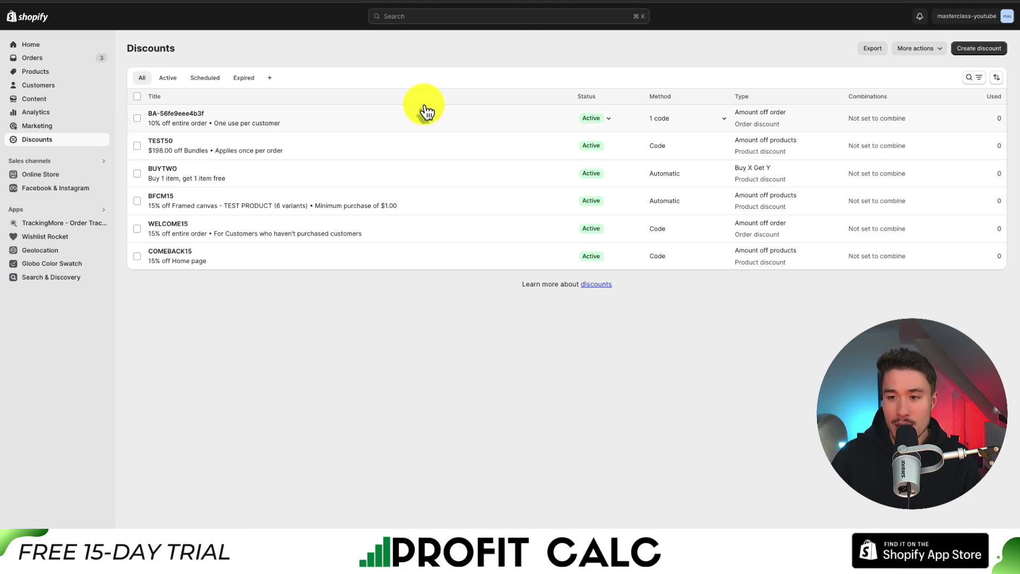
click(967, 53)
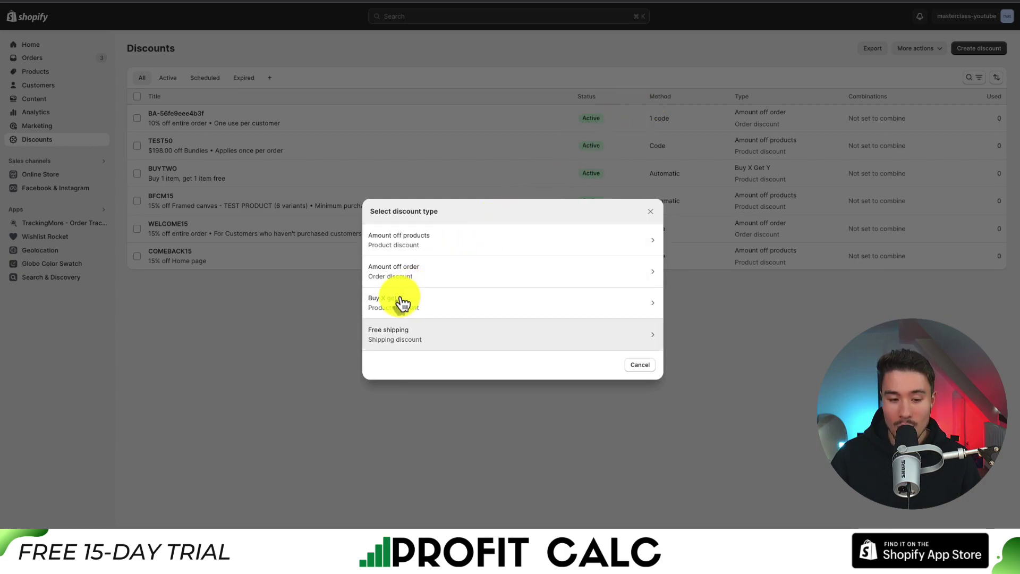
- Choose Amount off order and switch its method to Automatic discount
click(406, 277)
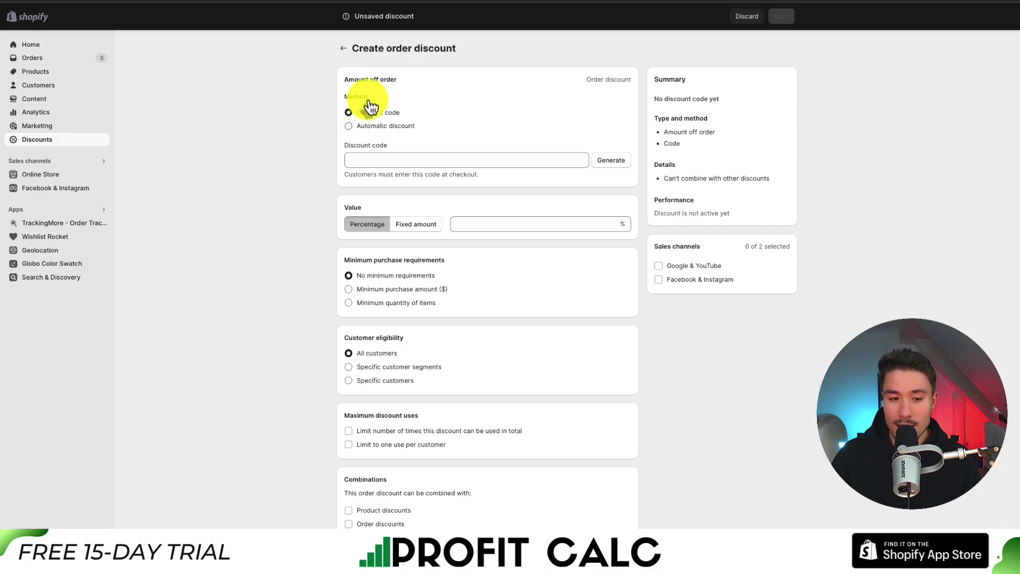
click(372, 137)
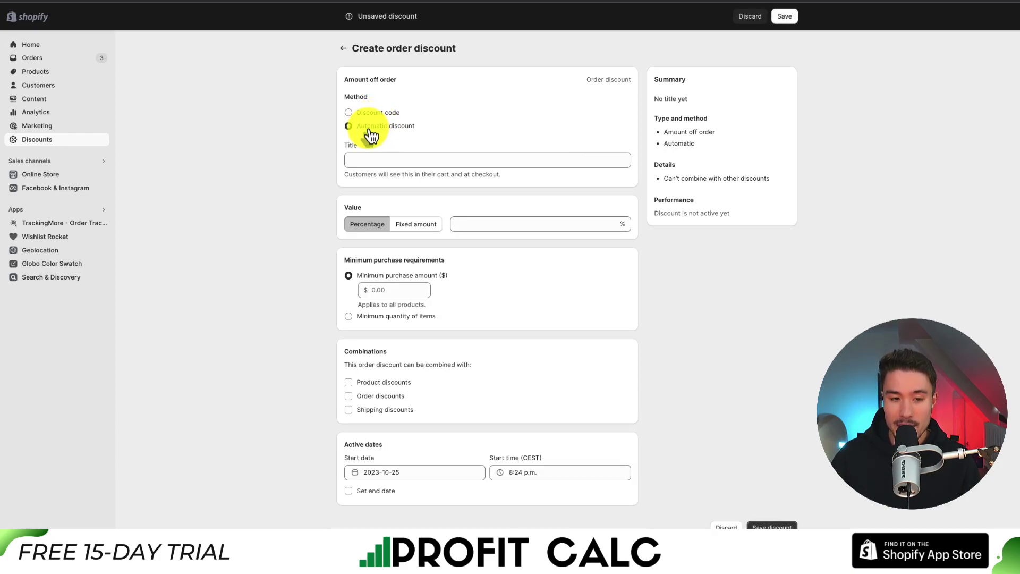
click(365, 160)
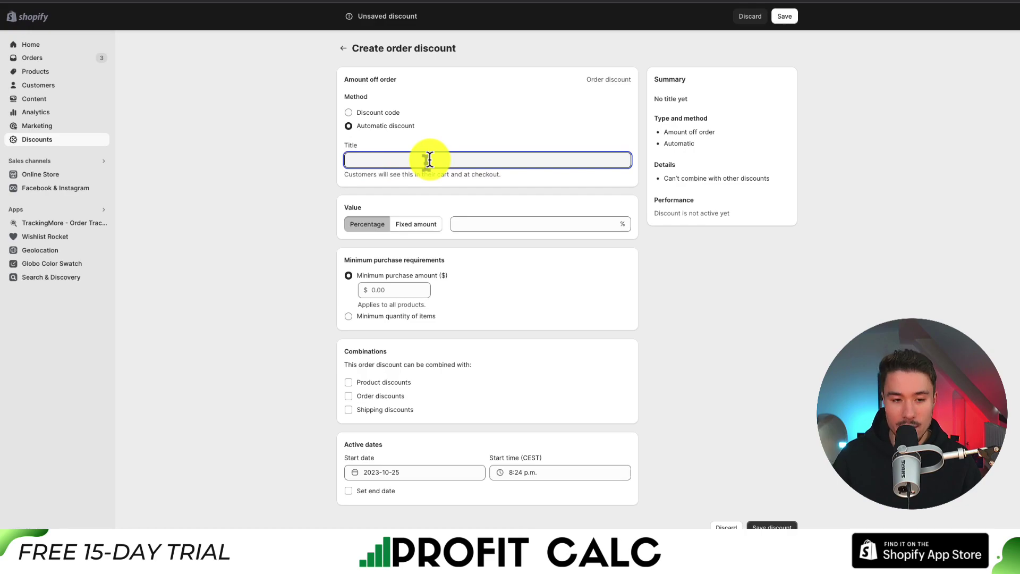
- Title the discount FALL2023 and give it a 15% value with a minimum purchase amount requirement
text(FALL2023)
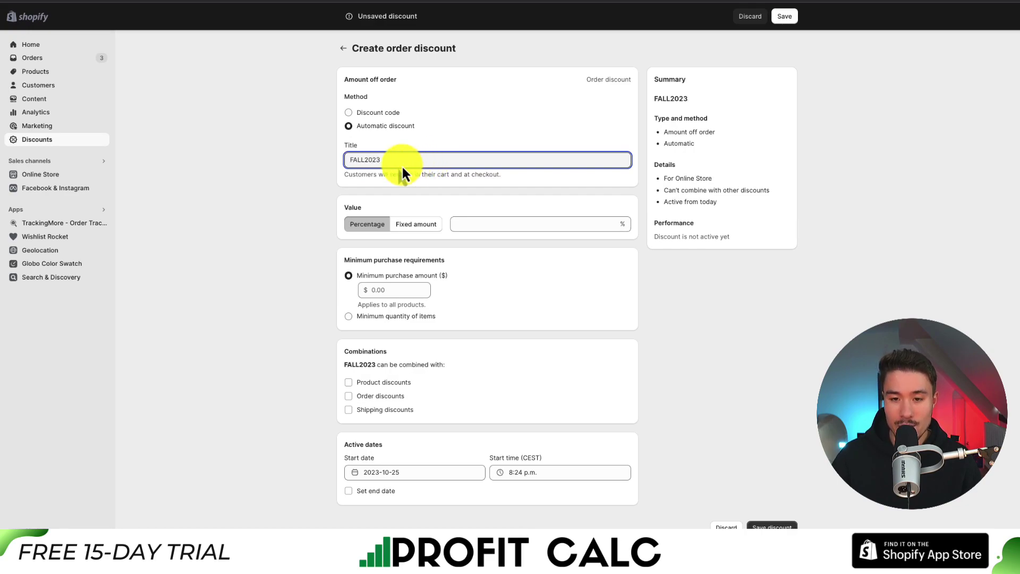
click(486, 223)
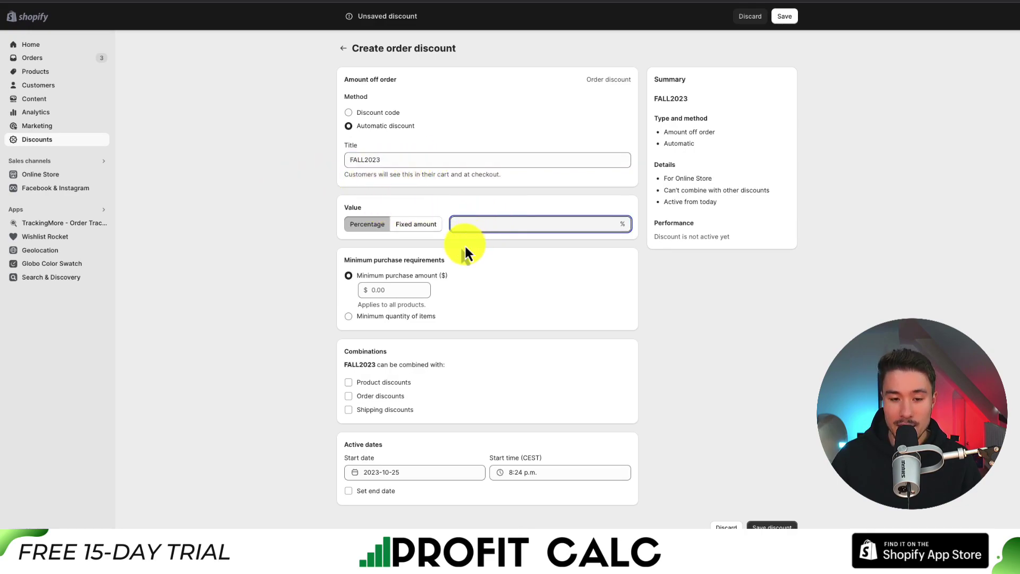
text(15)
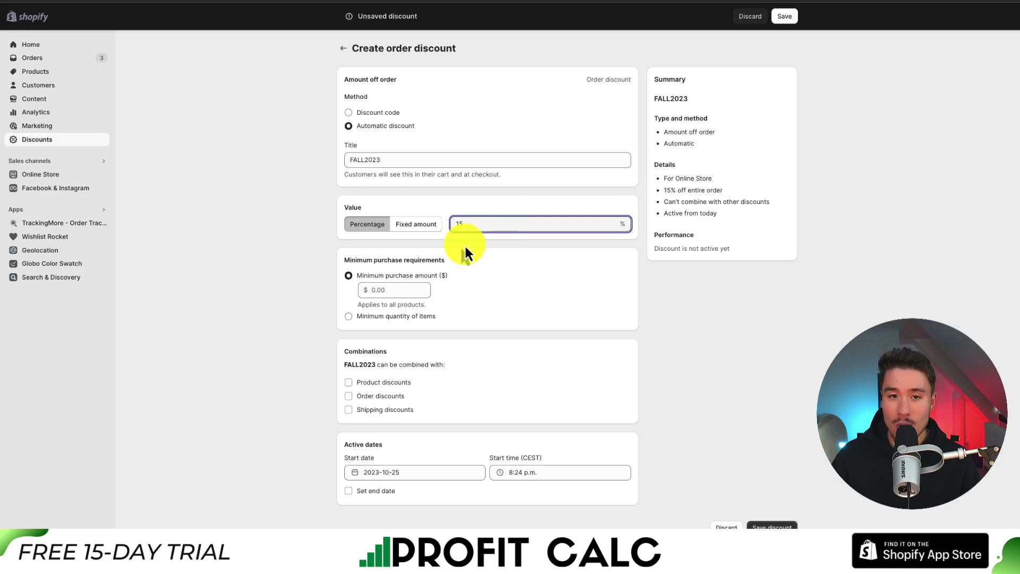
click(355, 281)
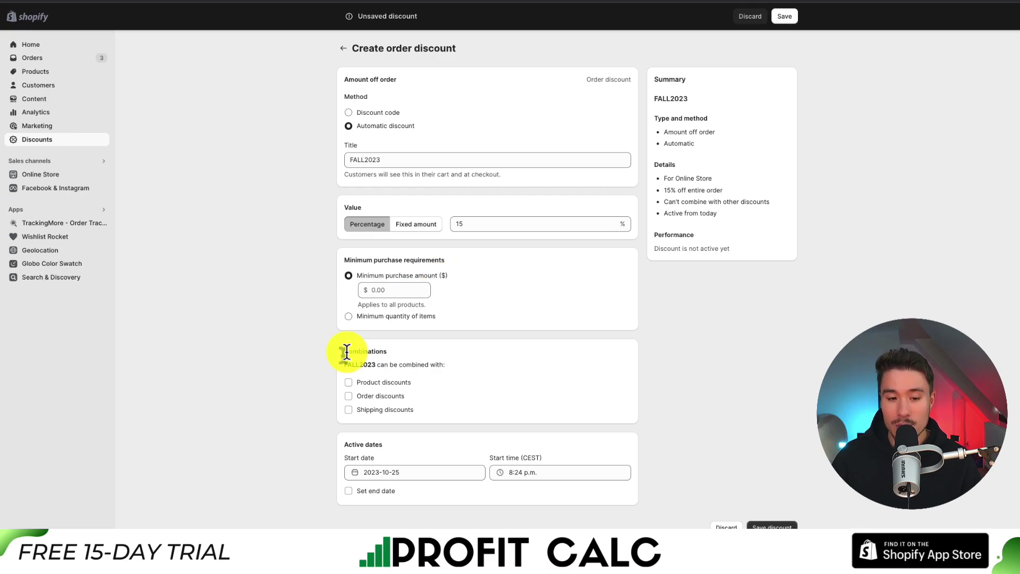
drag(367, 364, 429, 364)
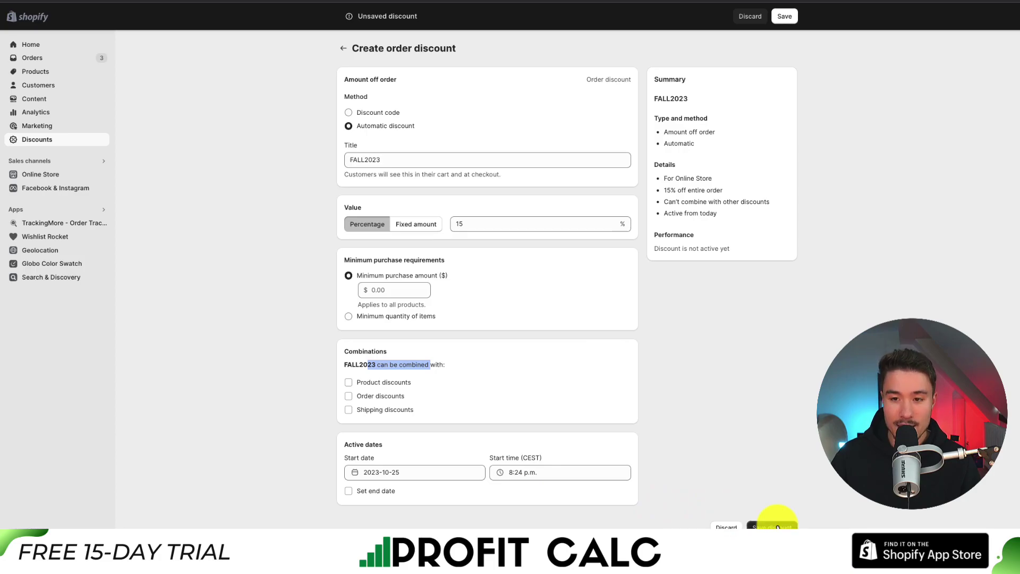
- Enter a $0.01 minimum purchase amount and save the FALL2023 discount
click(792, 20)
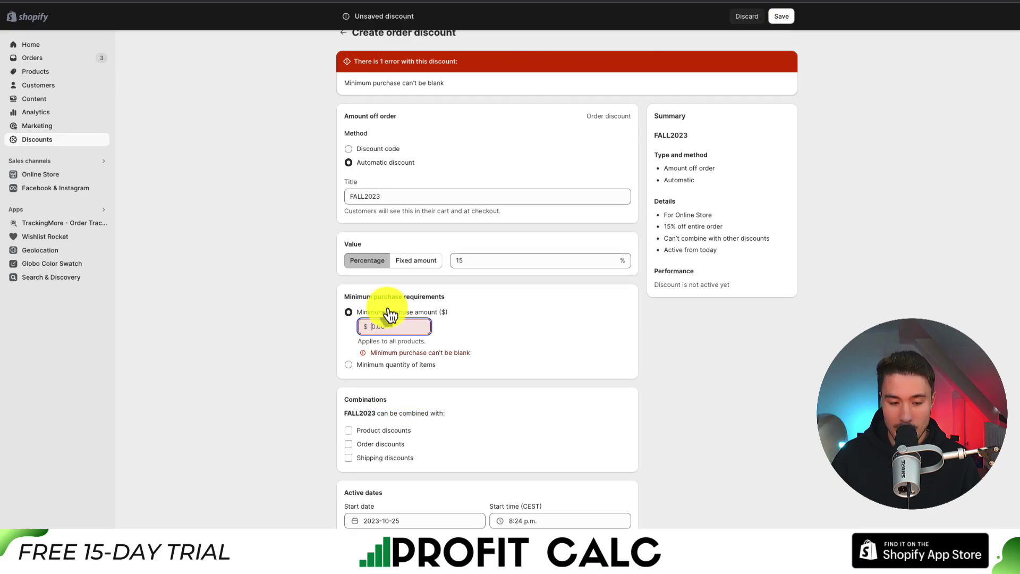
click(393, 322)
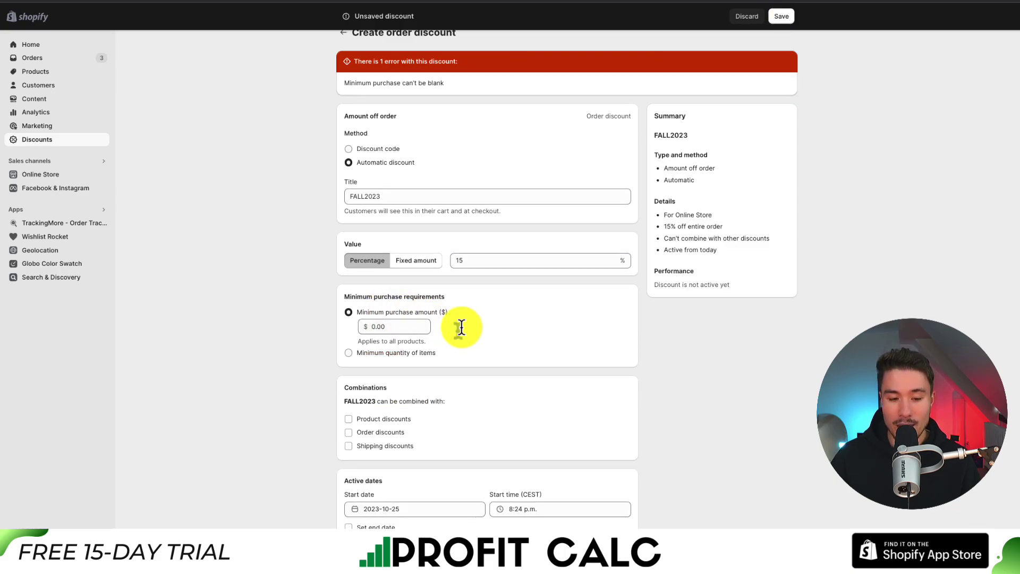
click(775, 19)
text(0.01)
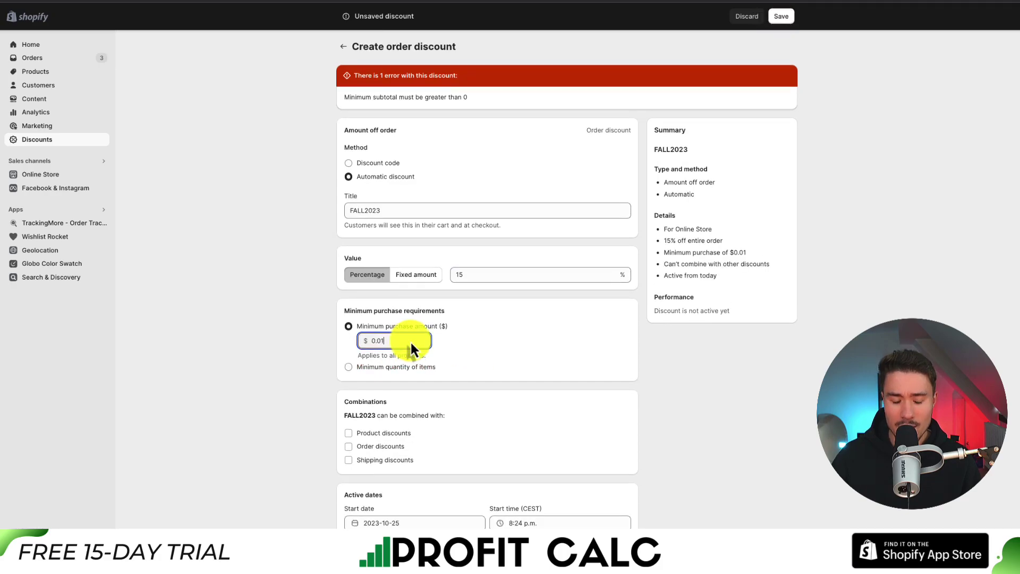
click(467, 358)
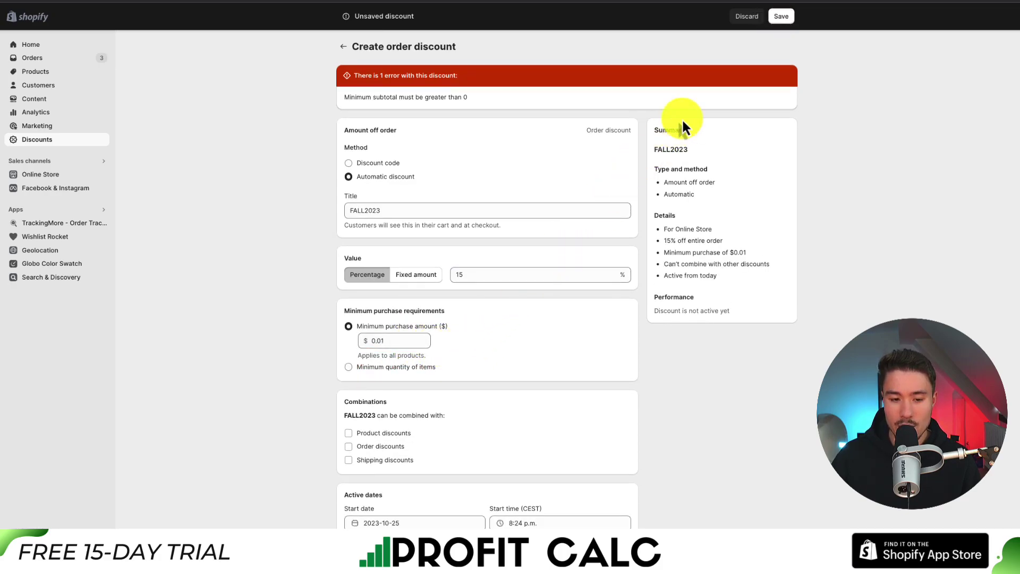
click(776, 18)
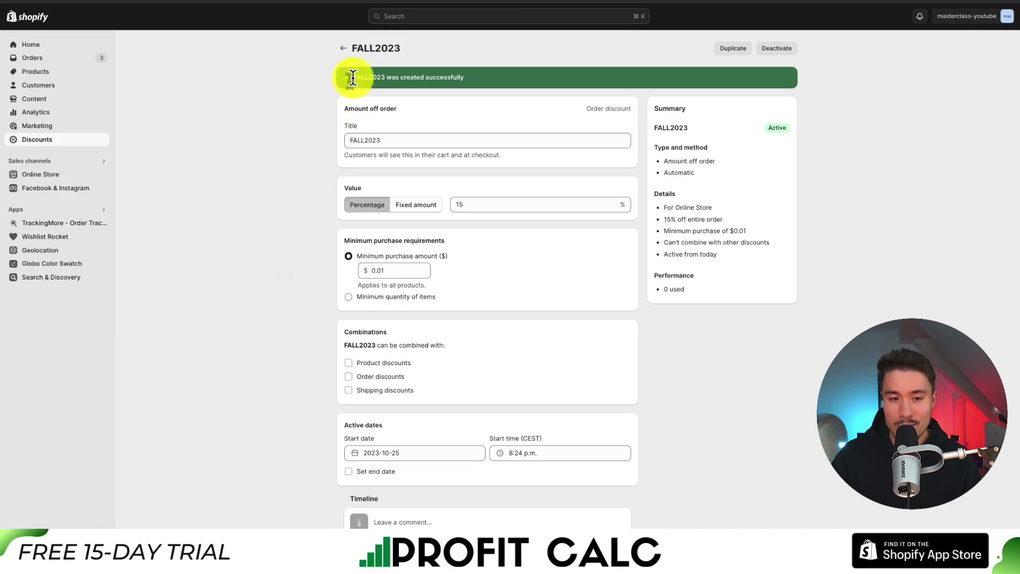
- Highlight the discount-created confirmation, then view the online storefront
drag(369, 78, 535, 57)
click(536, 59)
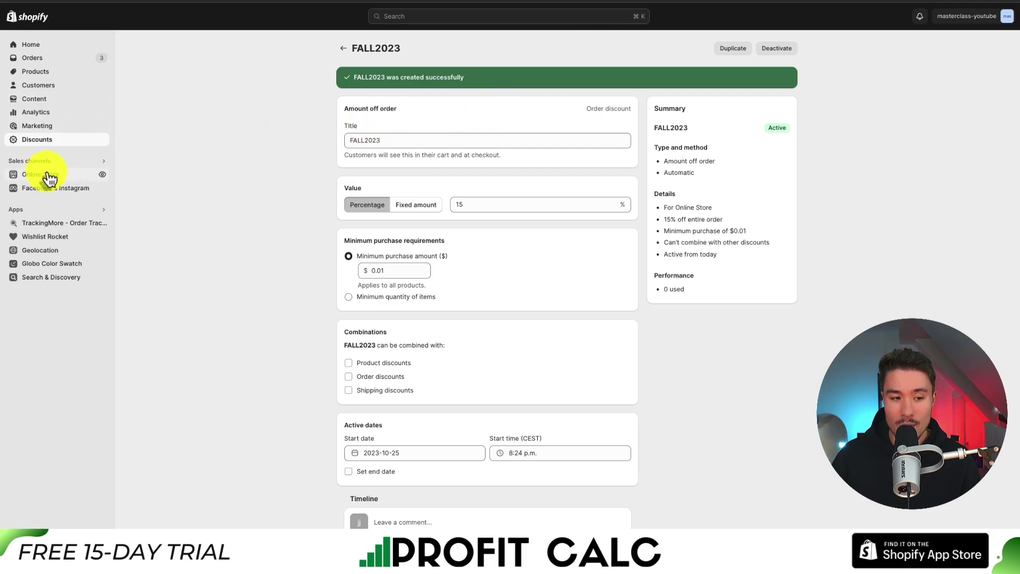
click(105, 176)
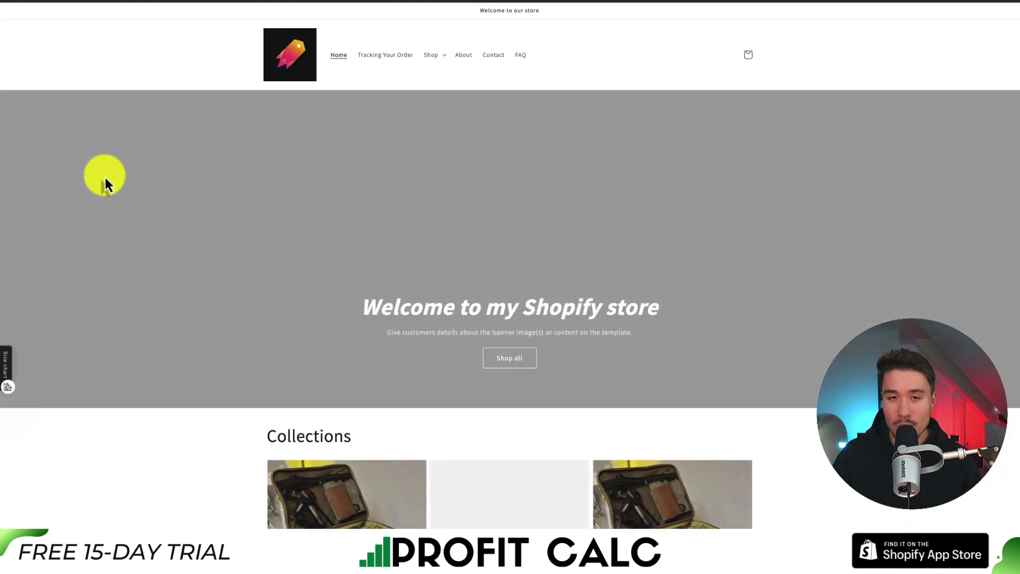
- Add the Outdoor Camping Bag to the cart from its product page
scroll(282, 299, down, 5)
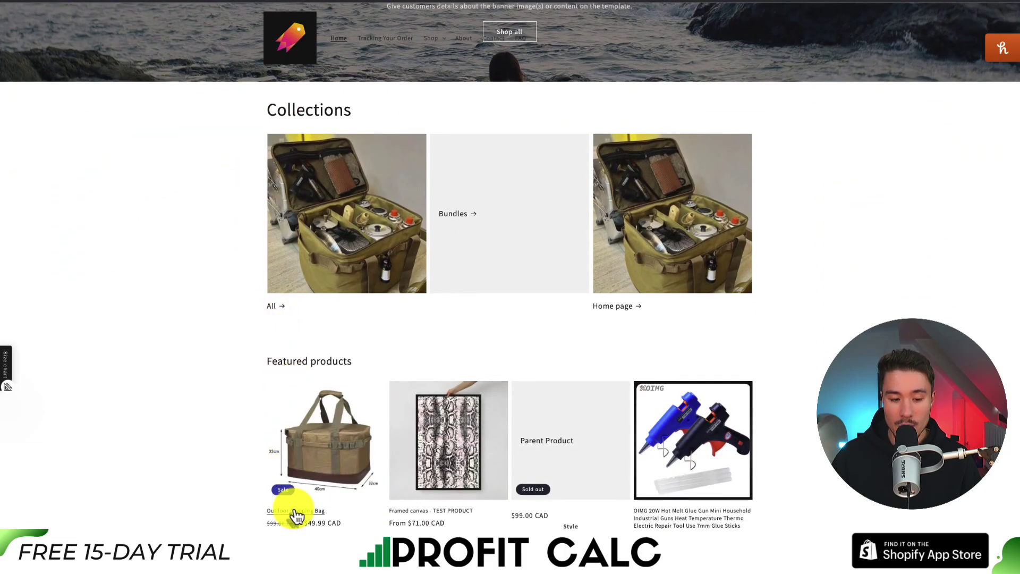
click(271, 492)
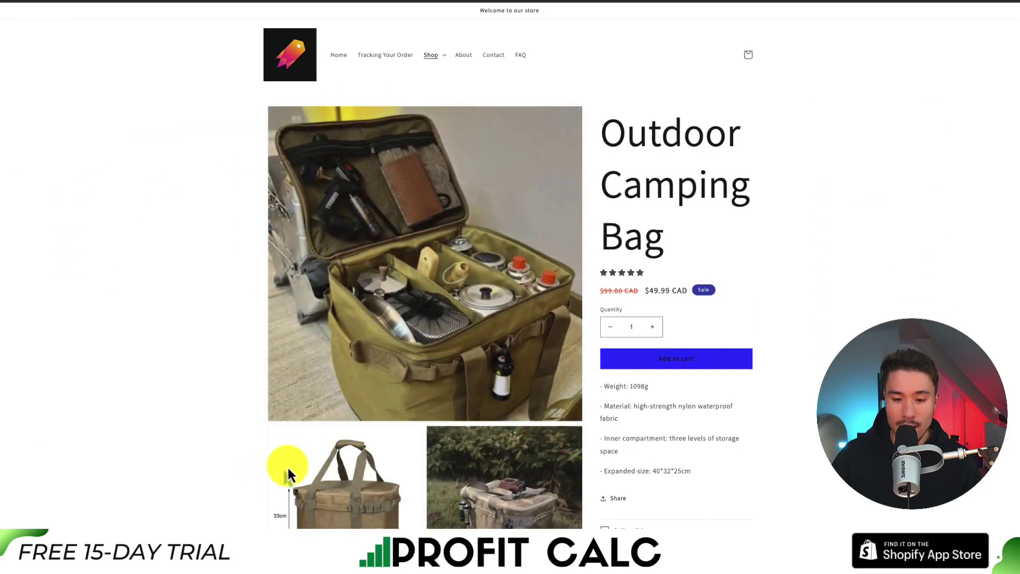
click(661, 365)
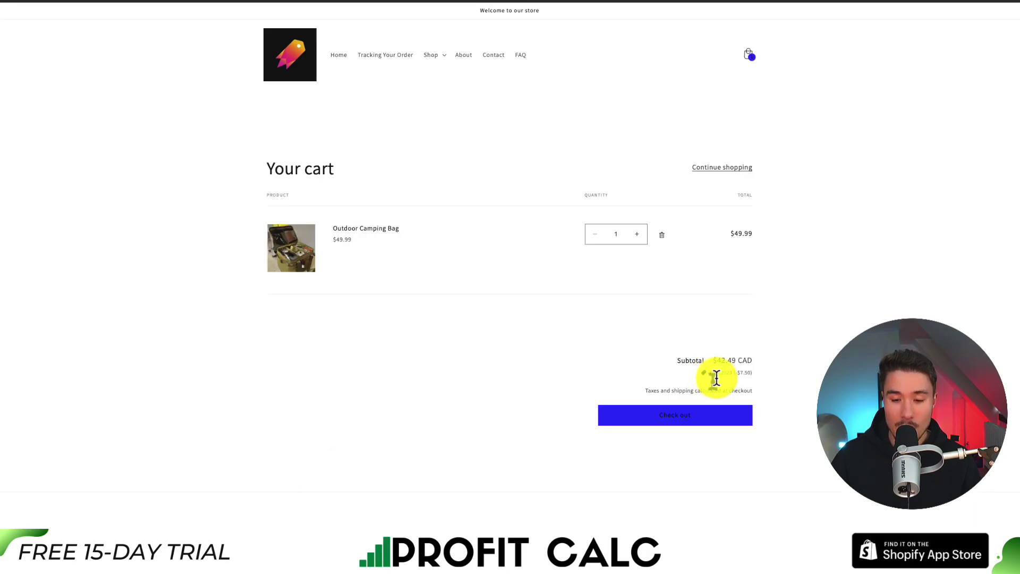
- Proceed to checkout and highlight the FALL2023 −$7.50 discount line in the order summary
key(ctrl+plus)
key(ctrl+plus)
key(ctrl+plus)
scroll(715, 388, down, 4)
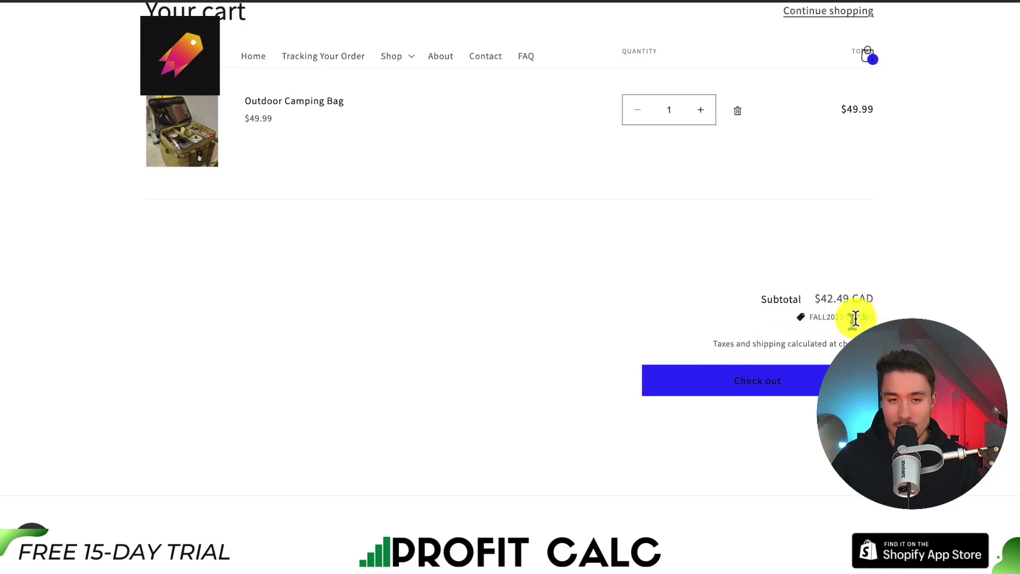
click(773, 382)
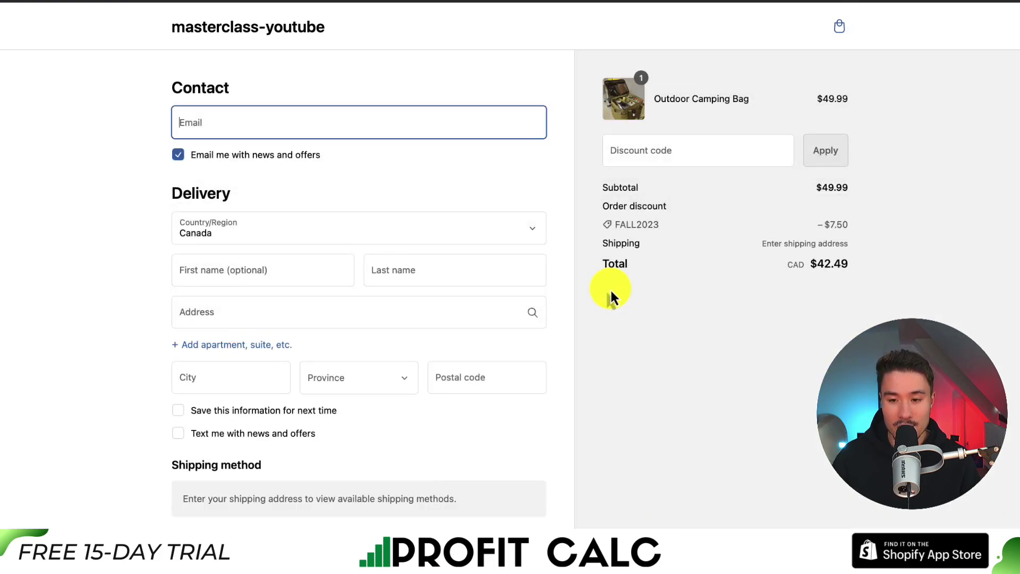
drag(602, 223, 661, 224)
drag(810, 228, 865, 226)
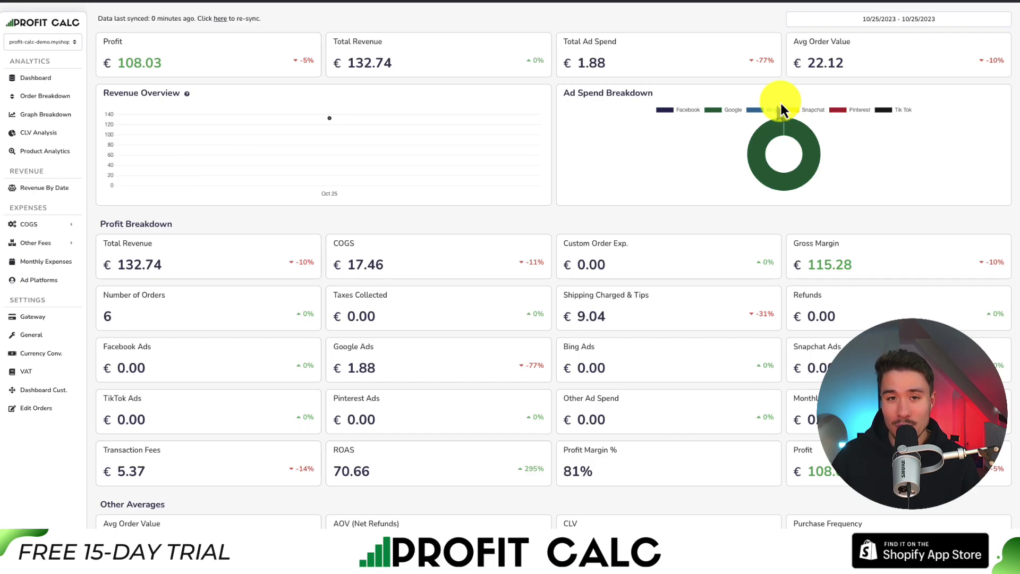
- Set the Profit Calc date range to Last 7 Days, 10/19/2023–10/25/2023
click(913, 20)
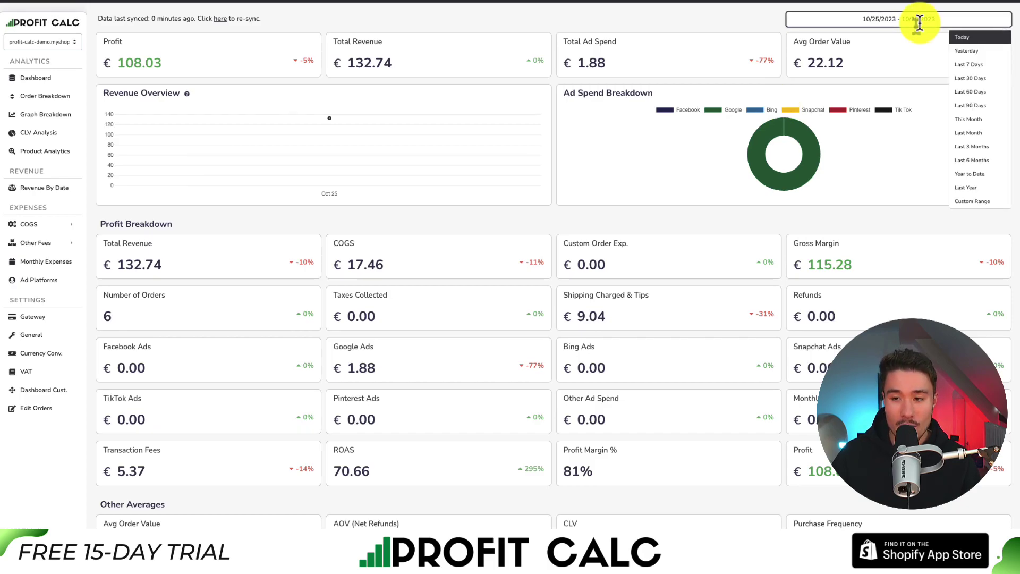
click(952, 63)
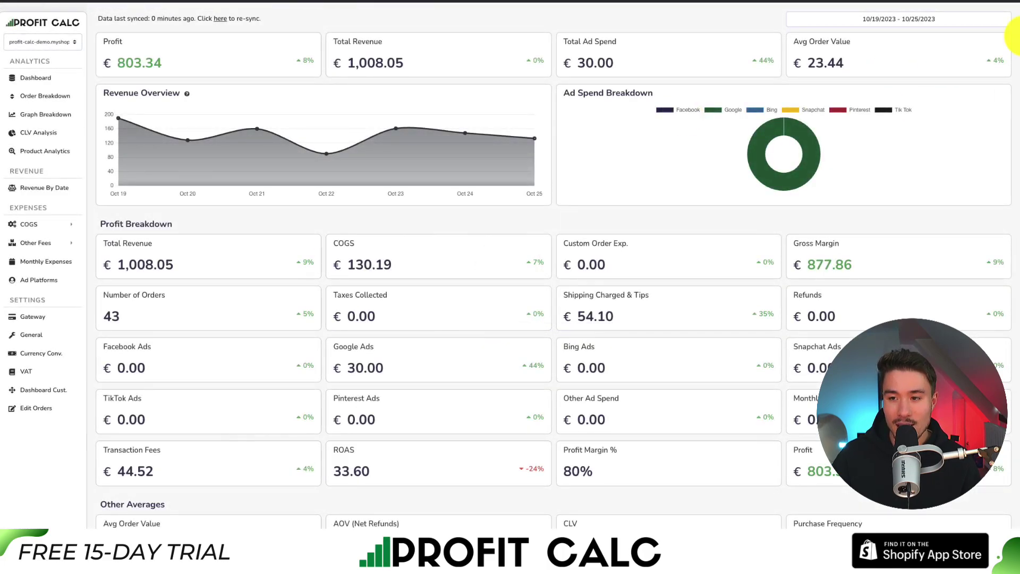
scroll(1016, 55, down, 1)
mouse_move(1015, 48)
mouse_down()
mouse_move(1016, 194)
mouse_move(1016, 38)
mouse_up()
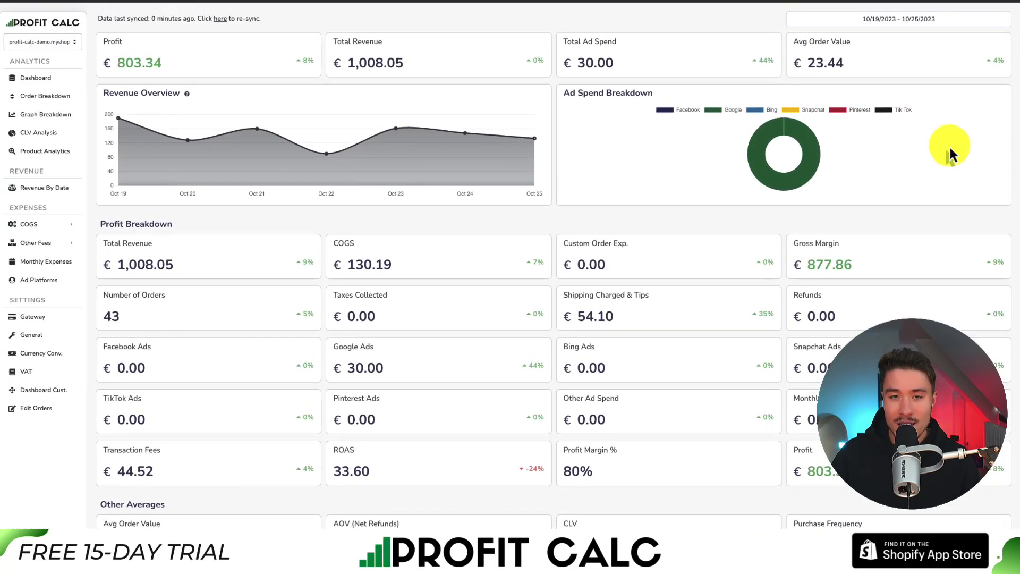